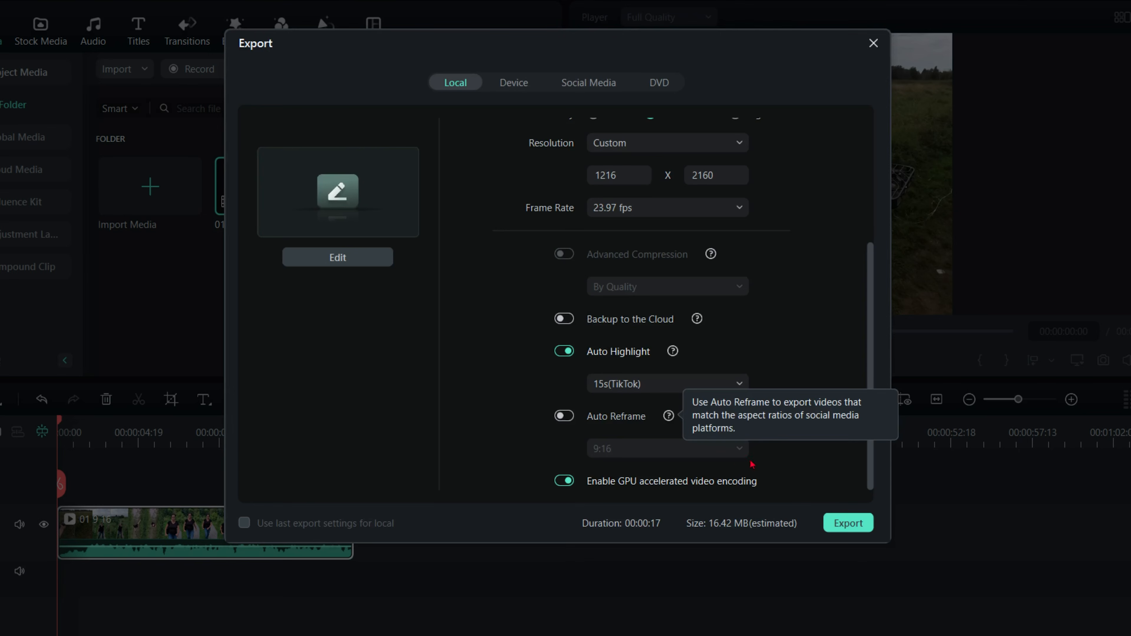
# Bring up the Social Media export presets in the Export window.
pyautogui.scroll(4, 847, 245)
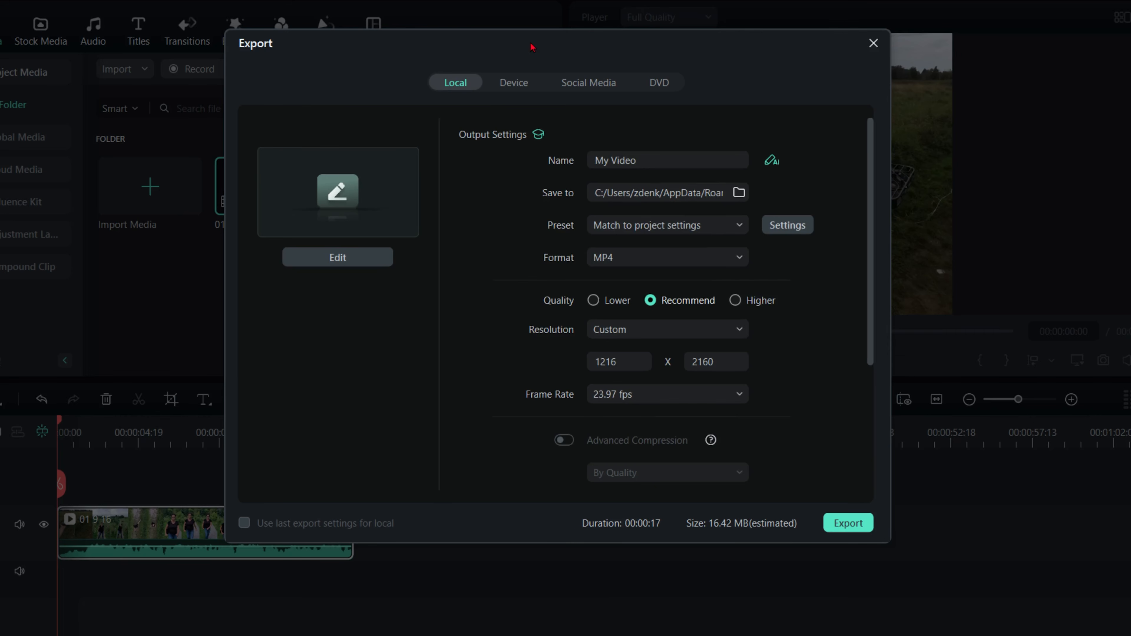
pyautogui.click(581, 86)
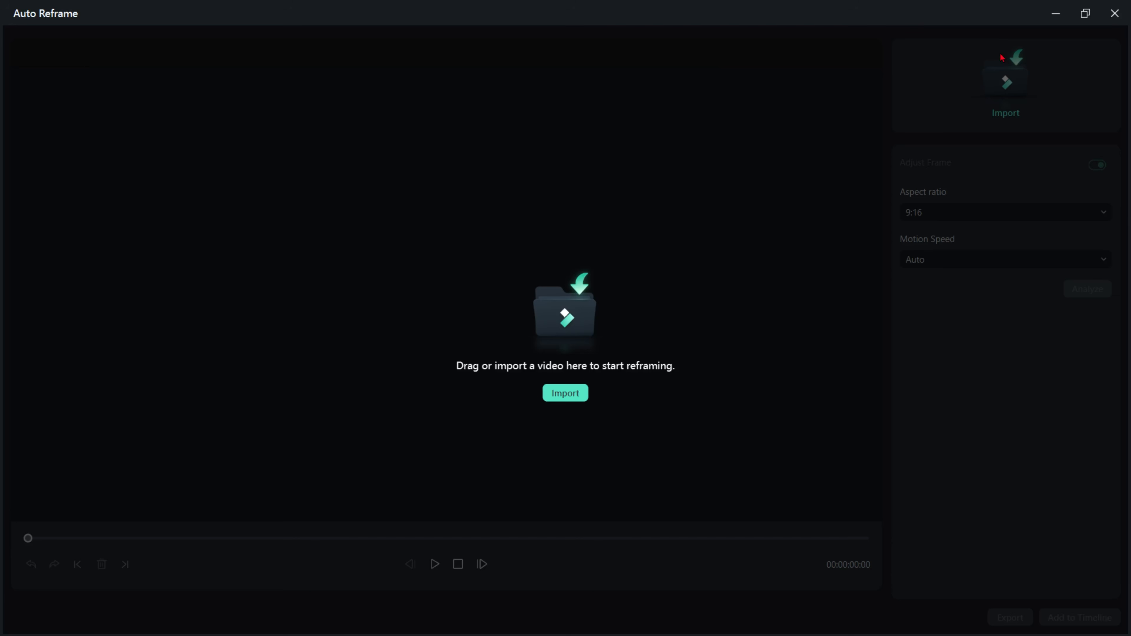
# Import 01.mp4, 02.mp4 and 03.mp4 into Auto Reframe.
pyautogui.click(565, 393)
pyautogui.click(178, 147)
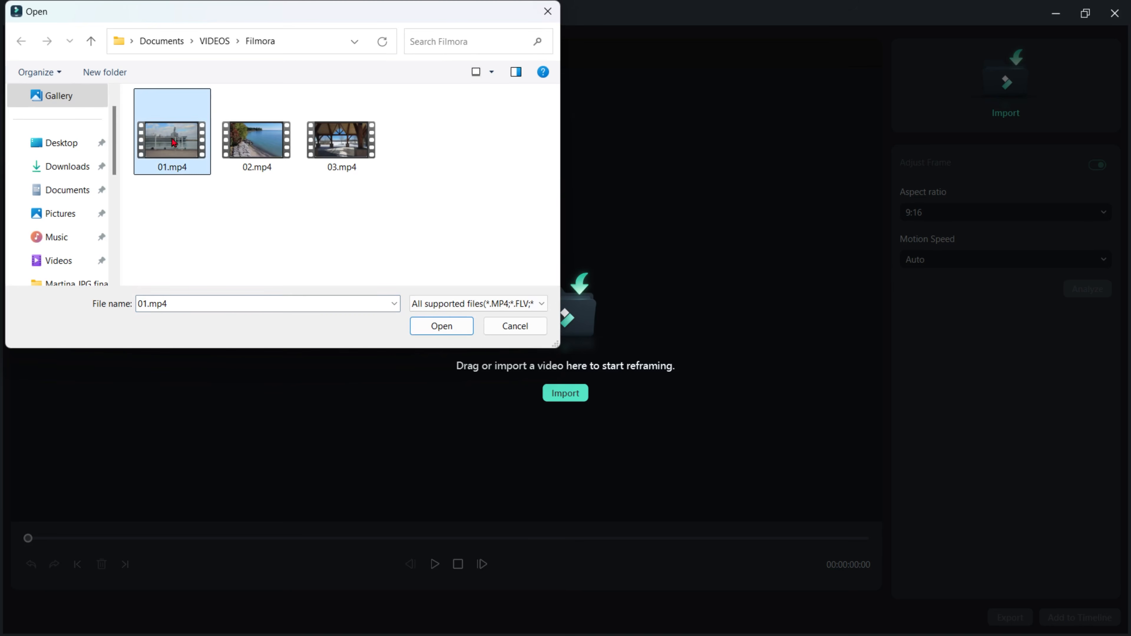
pyautogui.keyDown('shift'); pyautogui.click(342, 152); pyautogui.keyUp('shift')
pyautogui.click(440, 334)
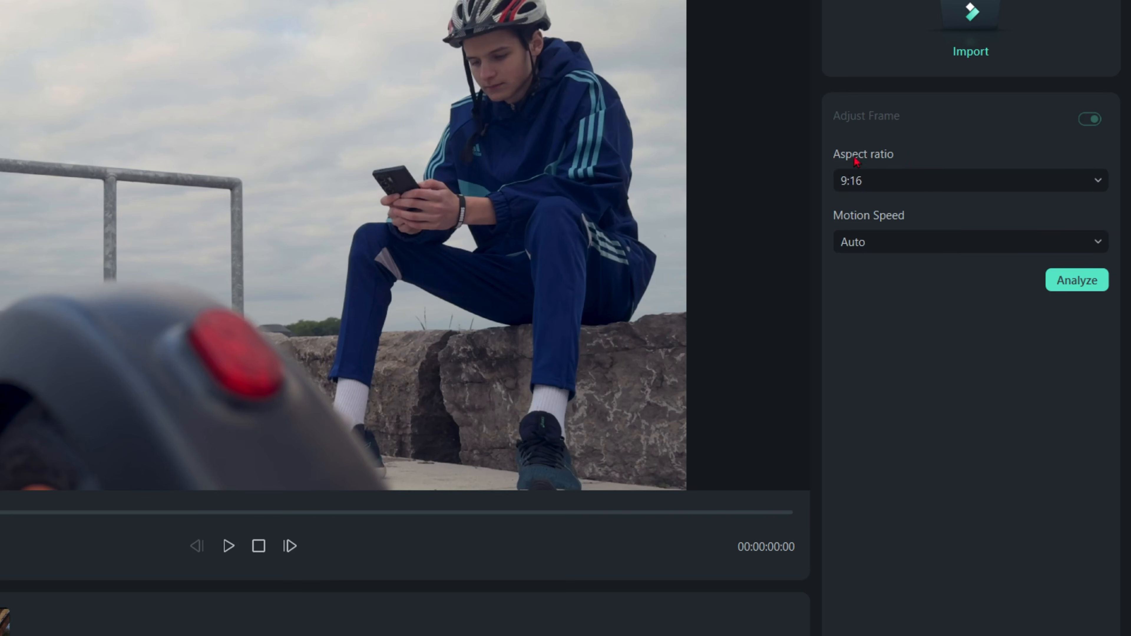
# Set the reframe aspect ratio to 21:9 and analyze the videos.
pyautogui.click(1091, 180)
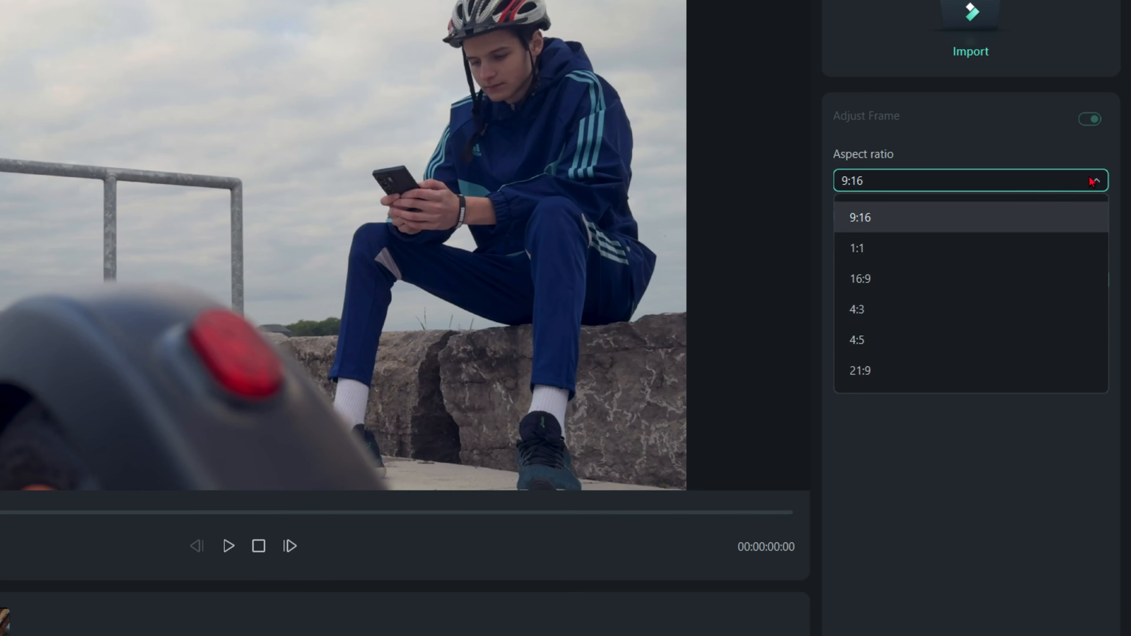
pyautogui.click(871, 371)
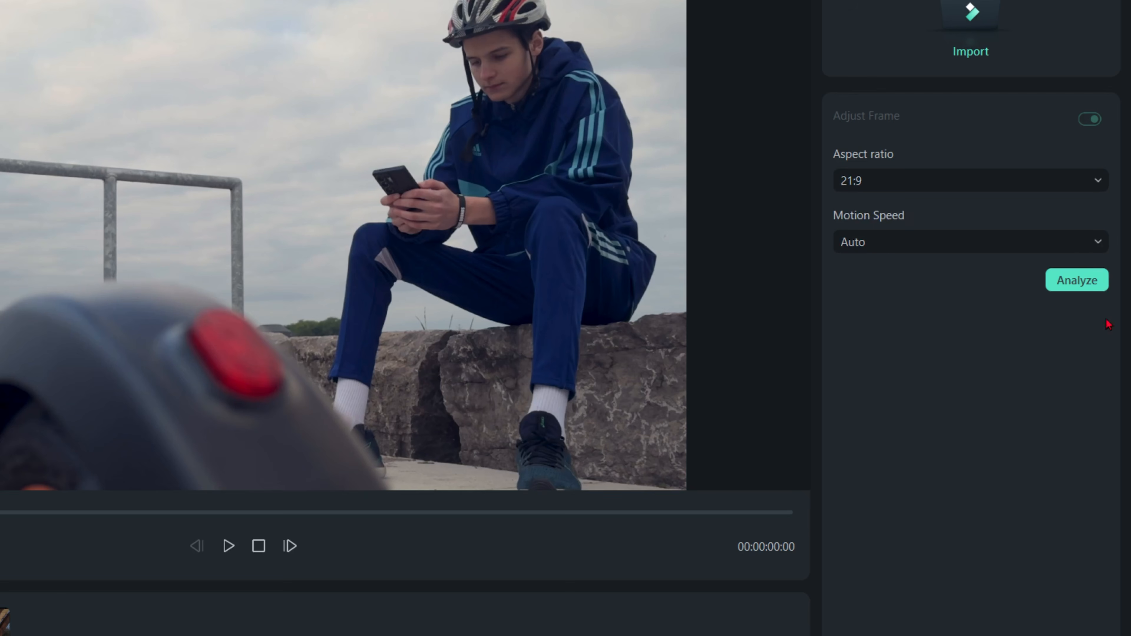
pyautogui.click(1079, 282)
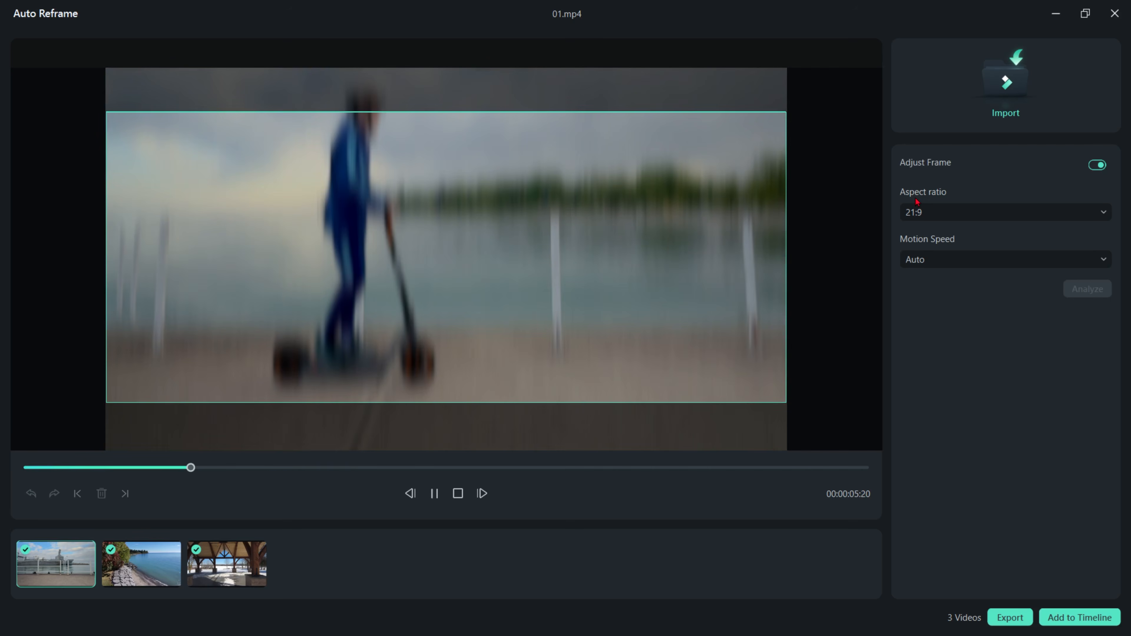
# Pause on the park scene, raise the 21:9 crop window, and switch off Adjust Frame.
pyautogui.click(545, 311)
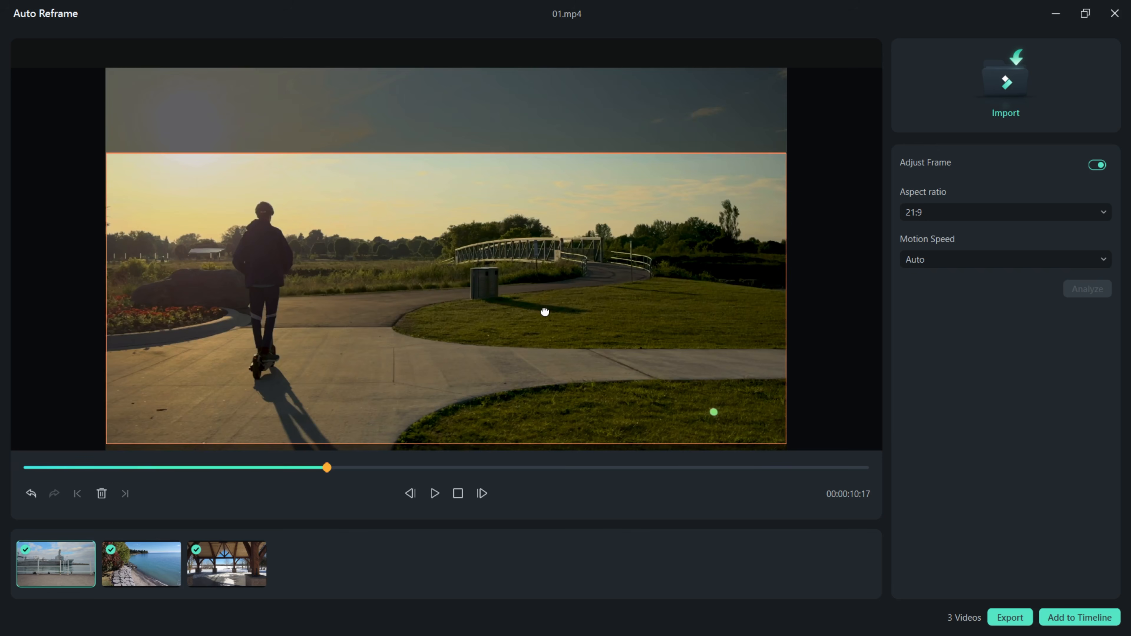
pyautogui.moveTo(544, 311); pyautogui.dragTo(539, 279)
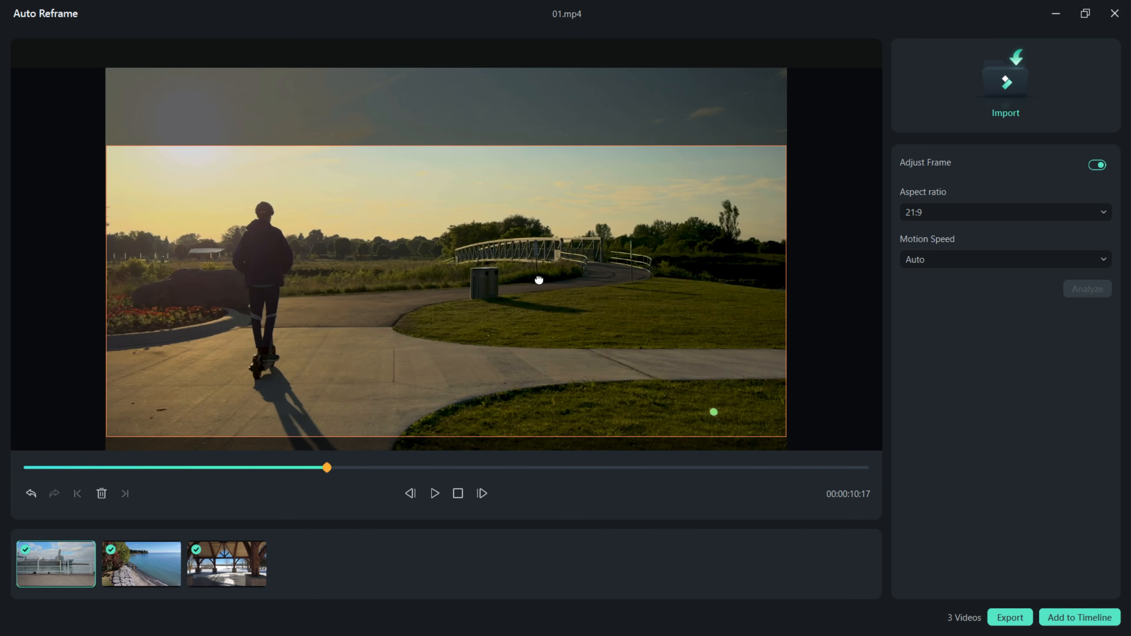
pyautogui.moveTo(539, 280); pyautogui.dragTo(536, 252)
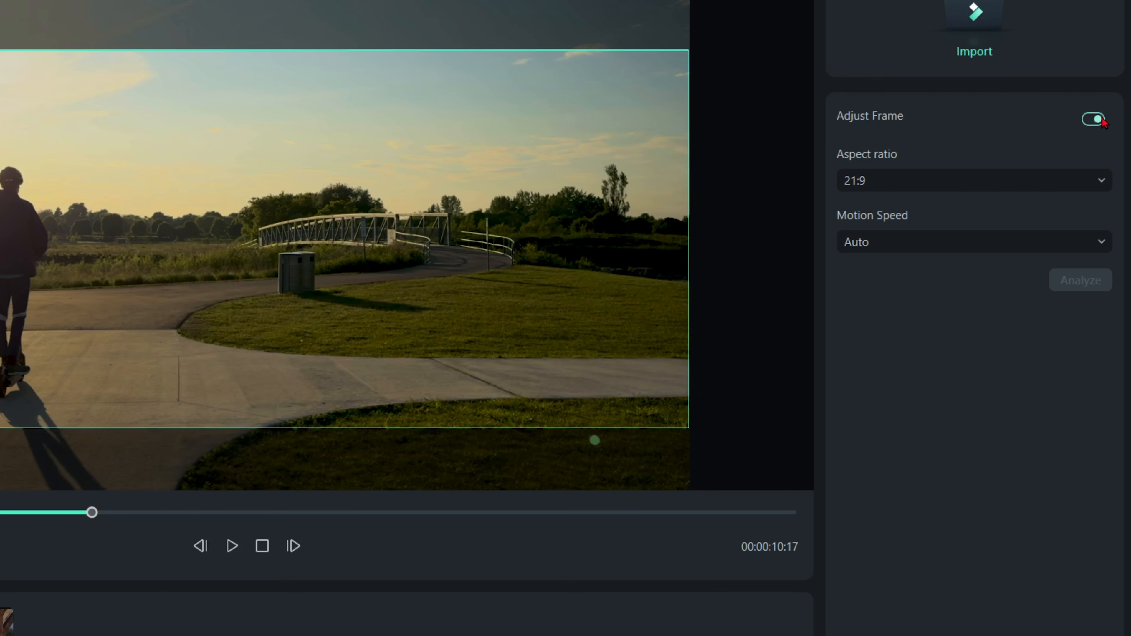
pyautogui.click(1095, 119)
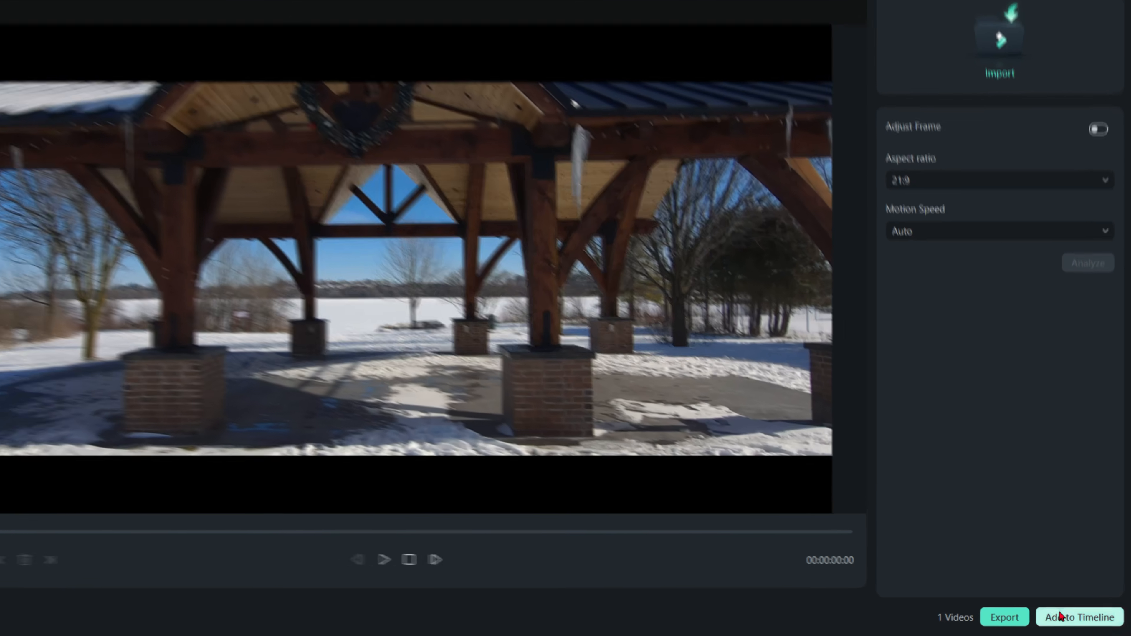
# Send the reframed 21:9 pavilion video to the timeline, accepting the settings mismatch.
pyautogui.click(1078, 617)
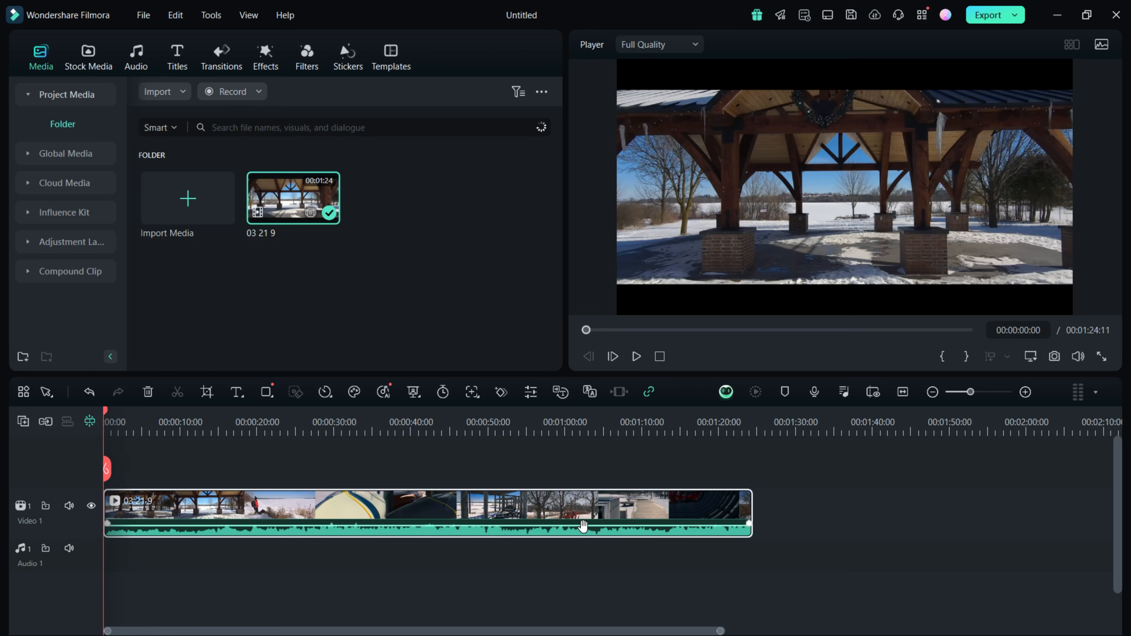
# Drop Big Title Pack Title 01 onto a new track above the video at the start.
pyautogui.click(177, 57)
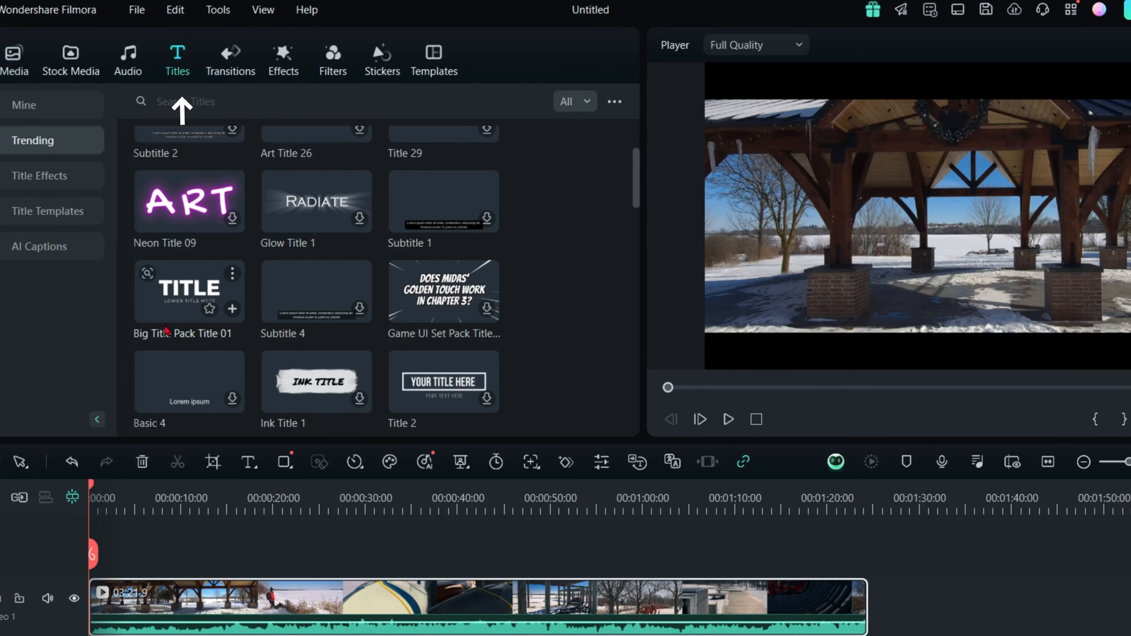
pyautogui.moveTo(166, 328); pyautogui.dragTo(167, 490)
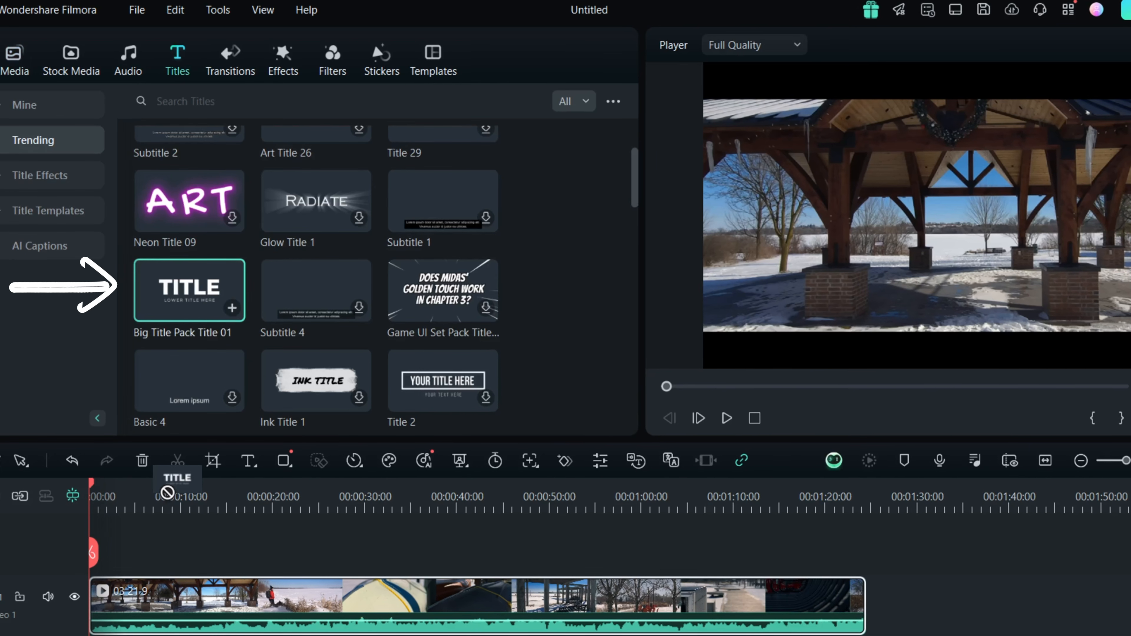
pyautogui.moveTo(167, 492); pyautogui.dragTo(116, 587)
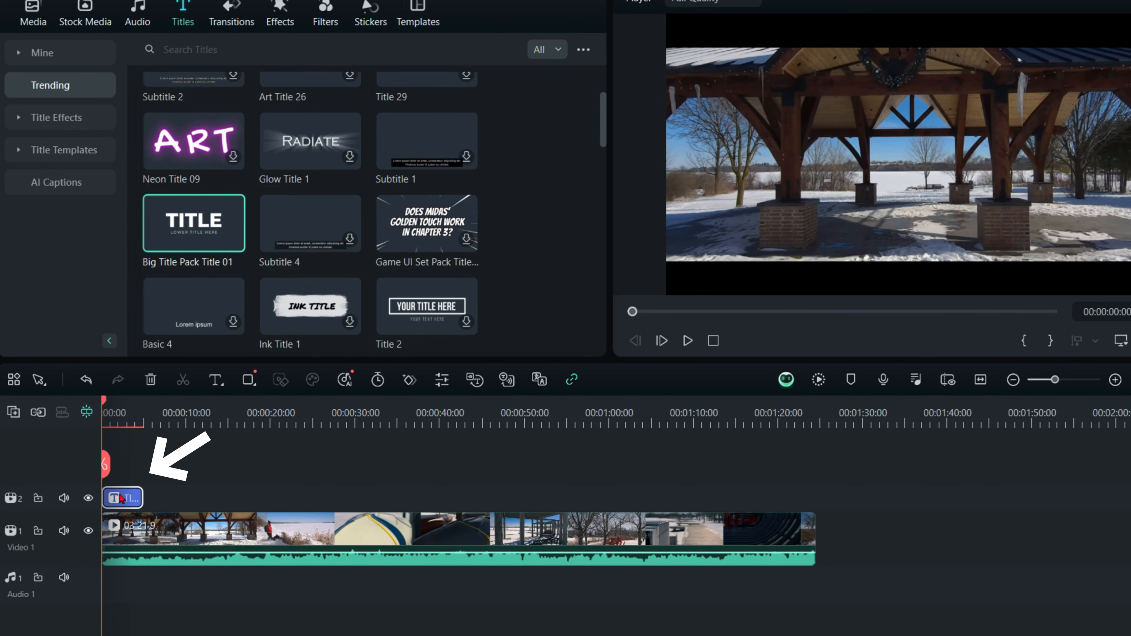
# Replace placeholder 'TITLE' with 'My Day Trip' and 'LOWER TITLE HERE' with 'Port Perry 2024'.
pyautogui.doubleClick(125, 499)
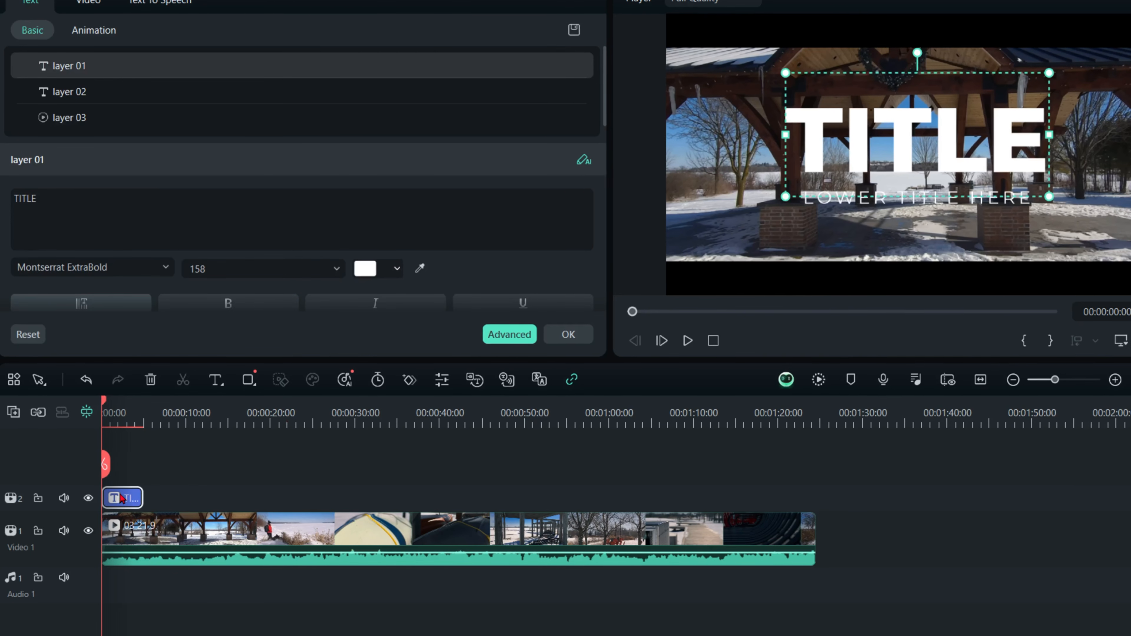
pyautogui.moveTo(40, 198); pyautogui.dragTo(2, 198)
pyautogui.write('My Day Trip')
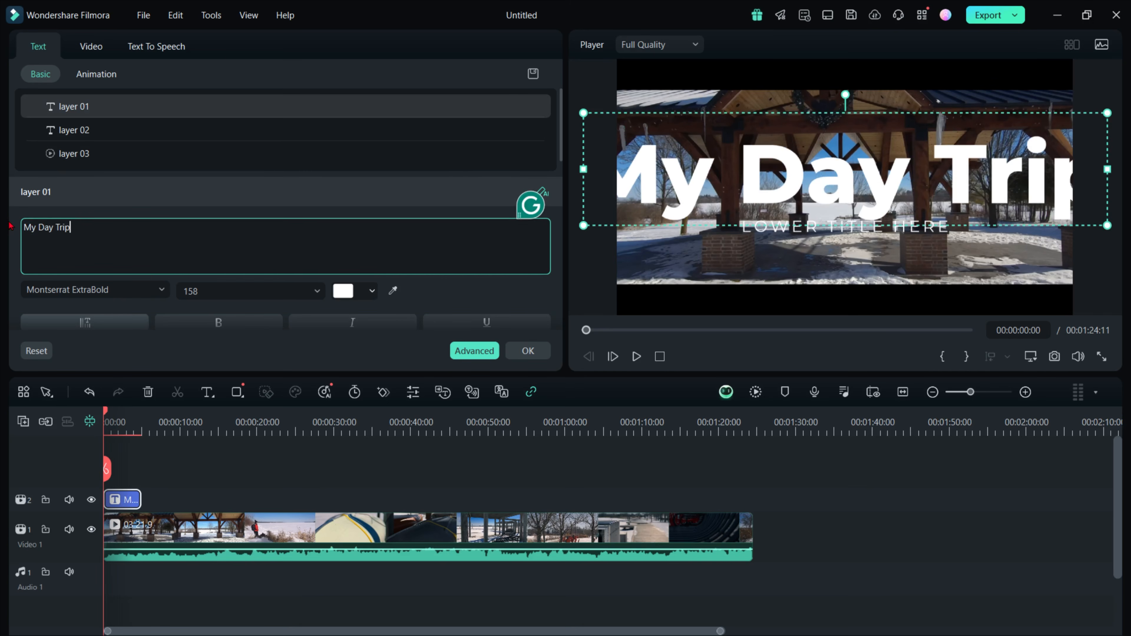
pyautogui.click(95, 130)
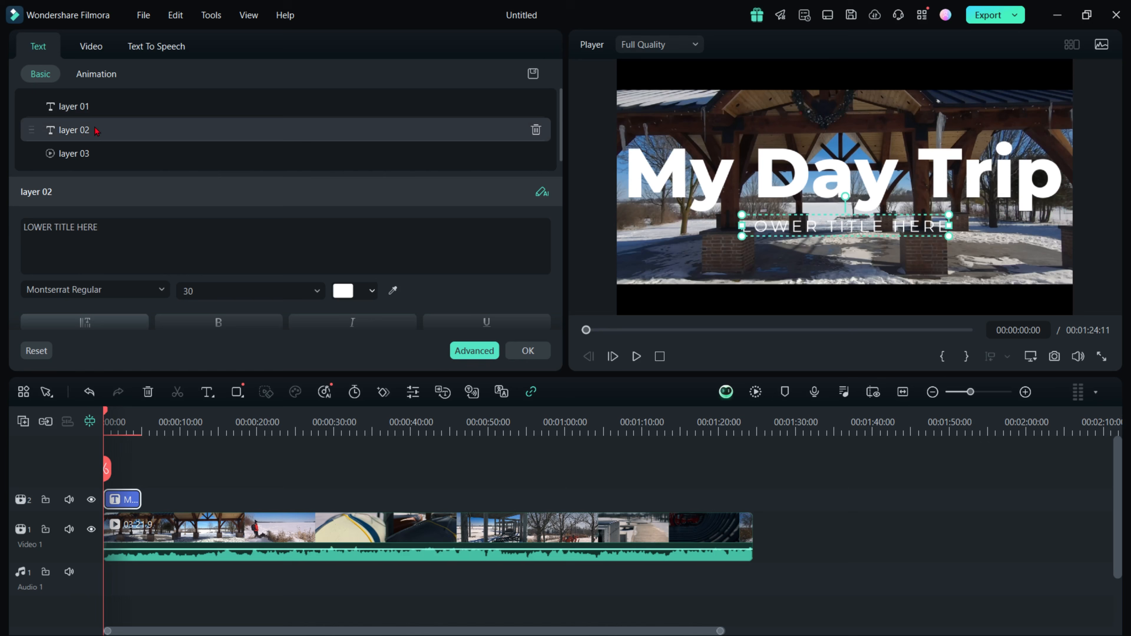
pyautogui.moveTo(104, 227); pyautogui.dragTo(2, 217)
pyautogui.write('Port ')
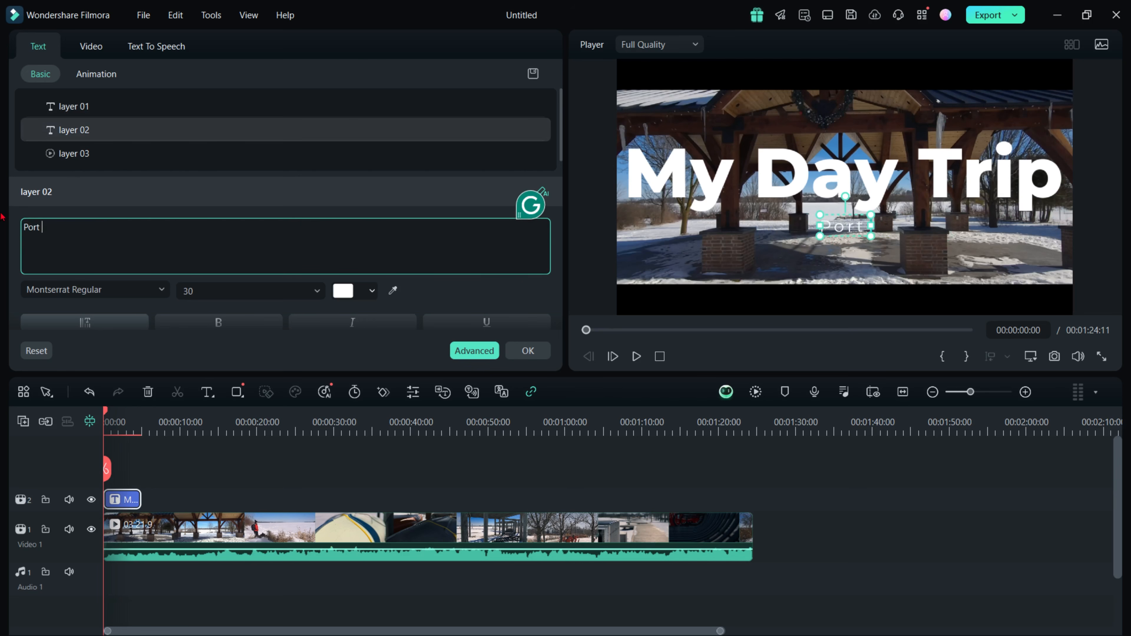
pyautogui.write('Perry 2024')
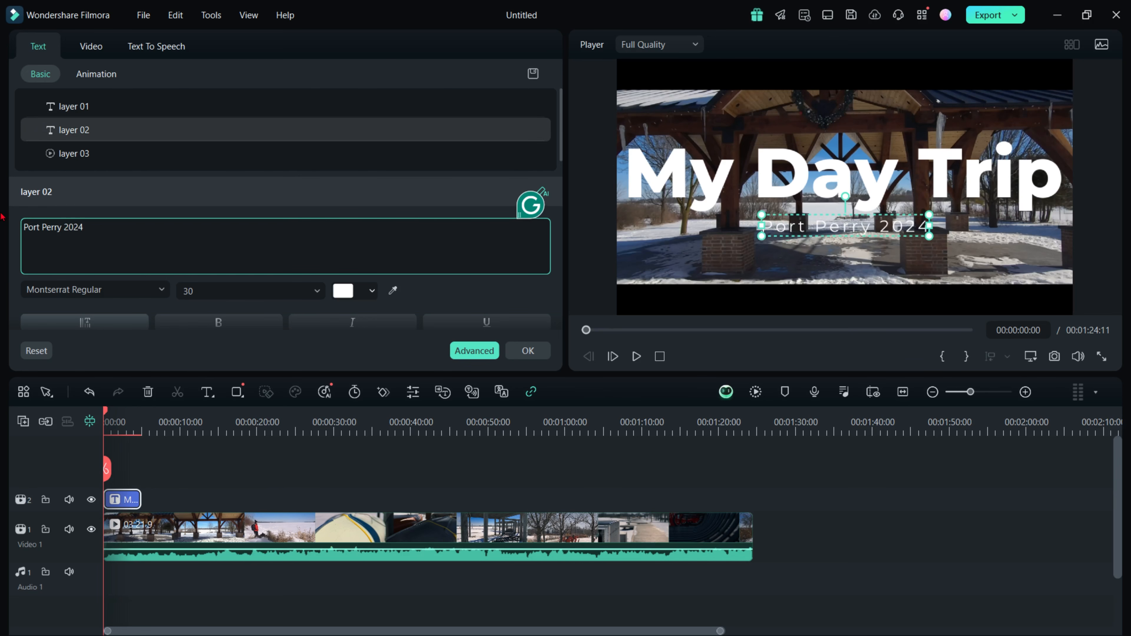
pyautogui.scroll(-5, 555, 174)
pyautogui.moveTo(555, 174); pyautogui.dragTo(568, 78)
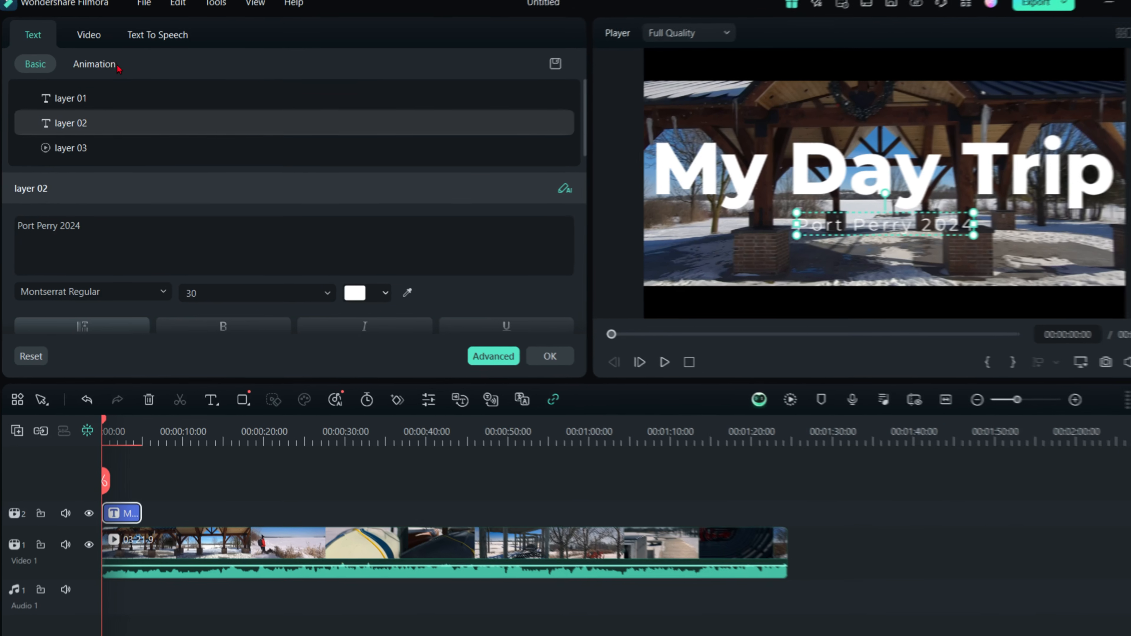
# Apply the Cinema In animation to the title, stretch the clip slightly, and play the preview.
pyautogui.click(117, 74)
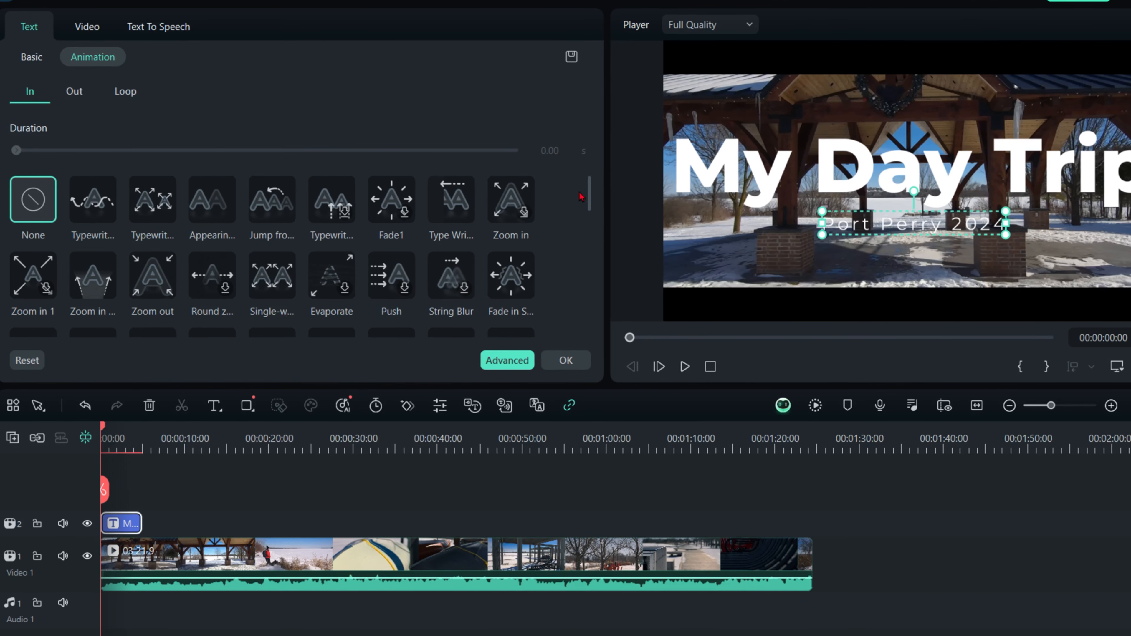
pyautogui.moveTo(583, 194); pyautogui.dragTo(580, 243)
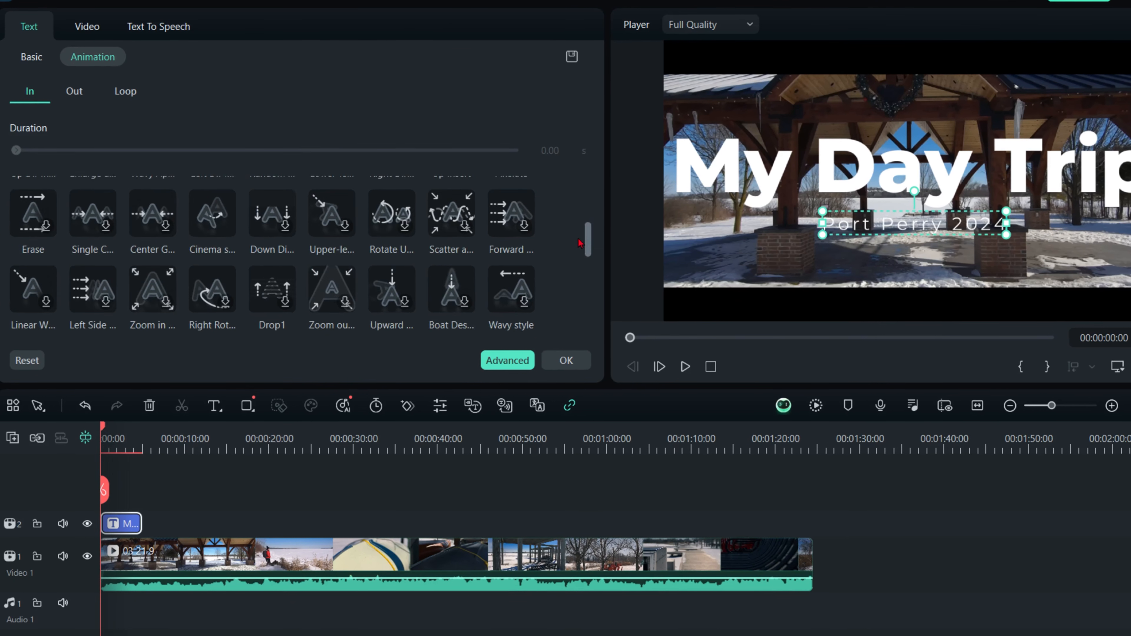
pyautogui.click(209, 214)
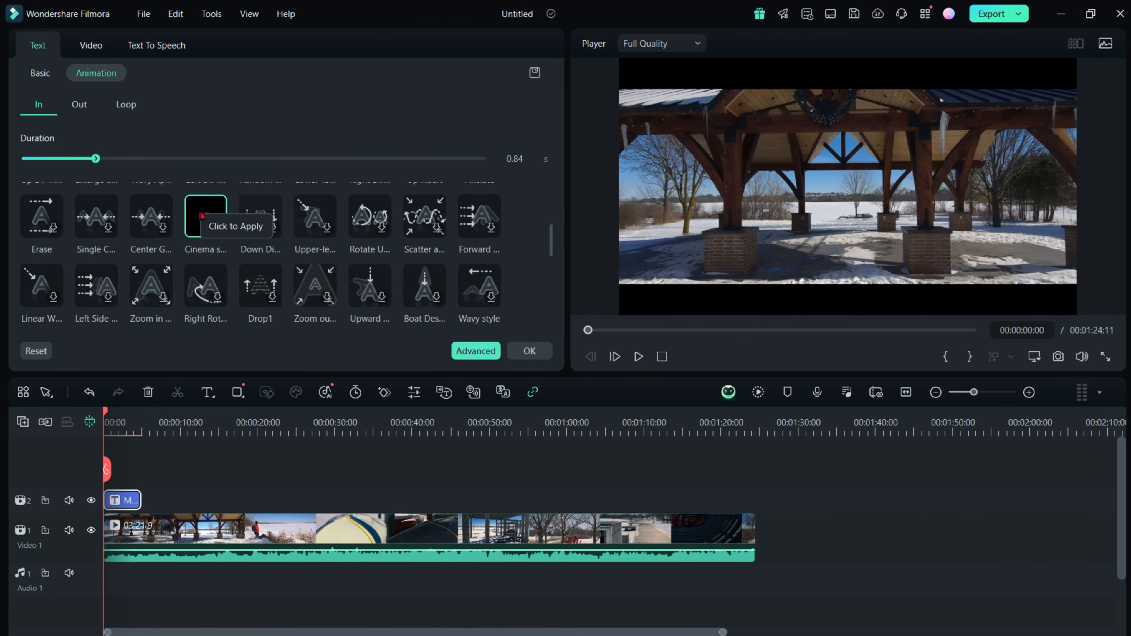
pyautogui.click(145, 422)
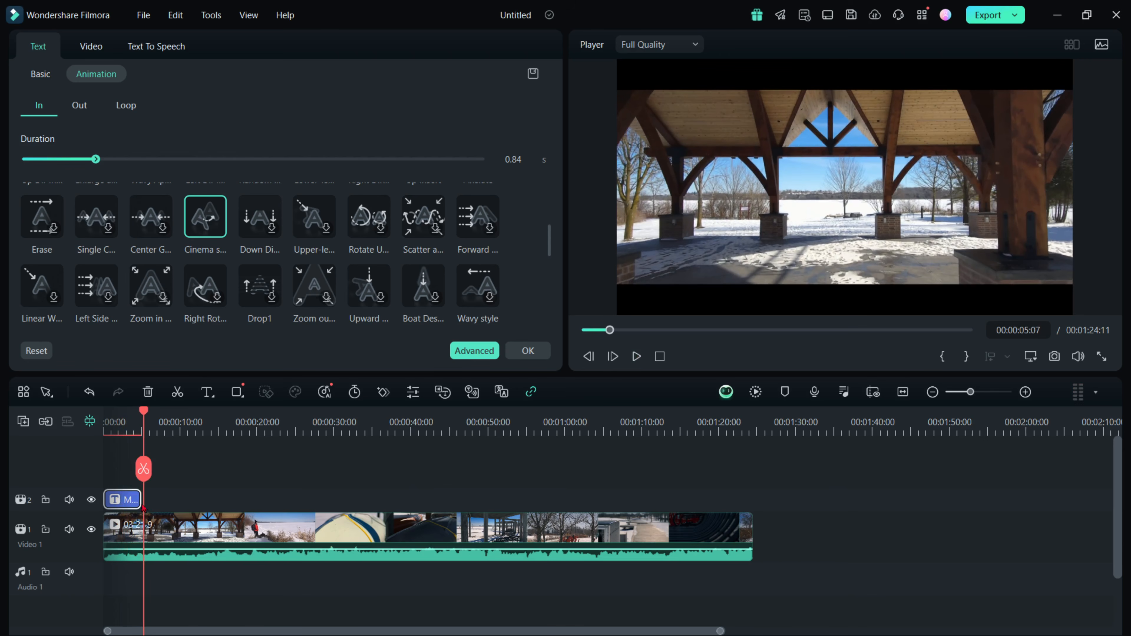
pyautogui.moveTo(137, 500)
pyautogui.mouseDown()
pyautogui.moveTo(199, 498)
pyautogui.moveTo(143, 500)
pyautogui.mouseUp()
pyautogui.click(636, 357)
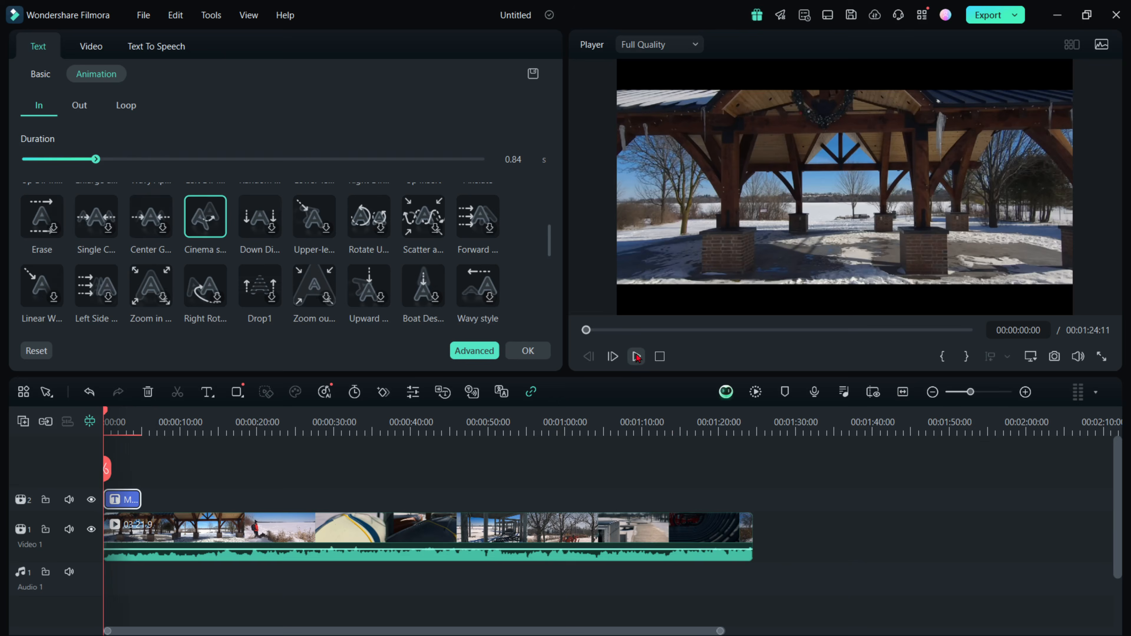